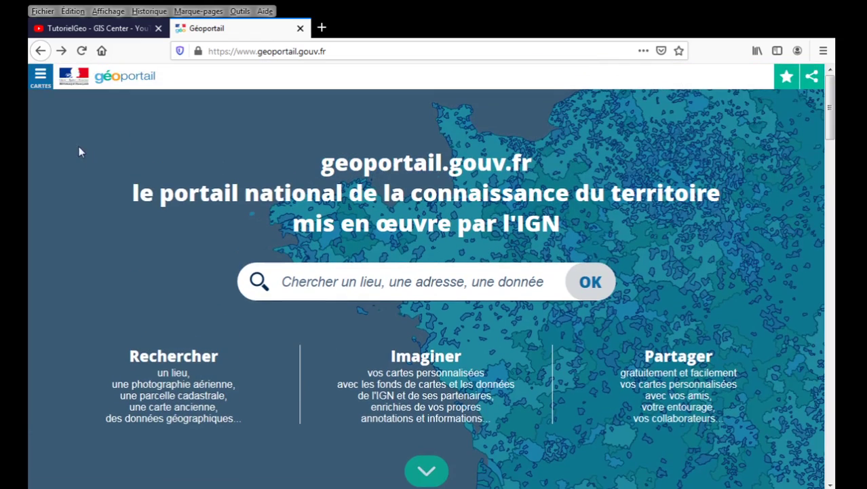
left_click(42, 82)
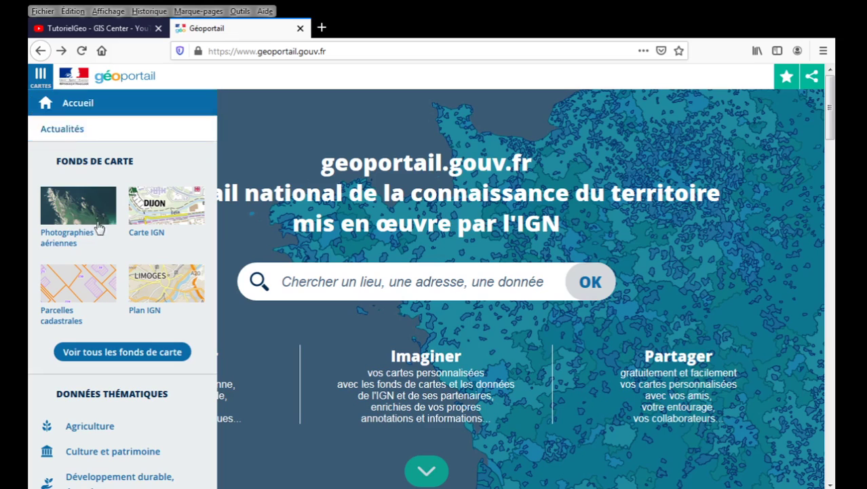
scroll(119, 263, "down", 2)
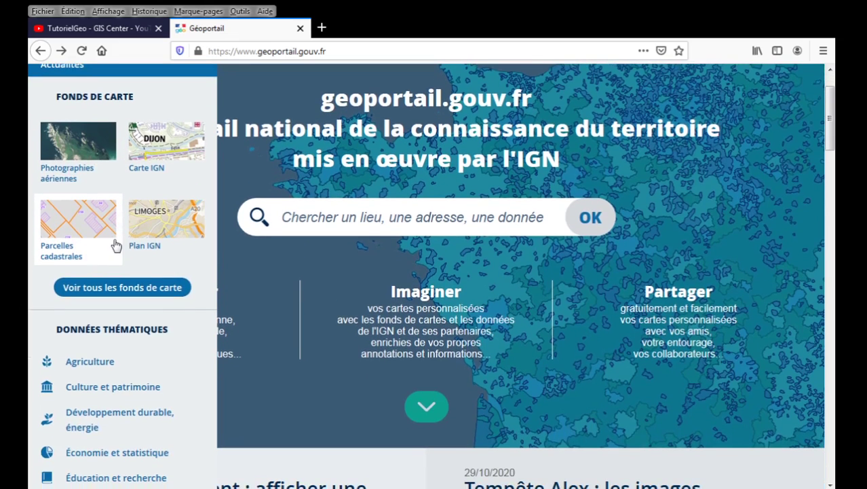
scroll(112, 251, "up", 1)
scroll(107, 240, "up", 1)
left_click(40, 76)
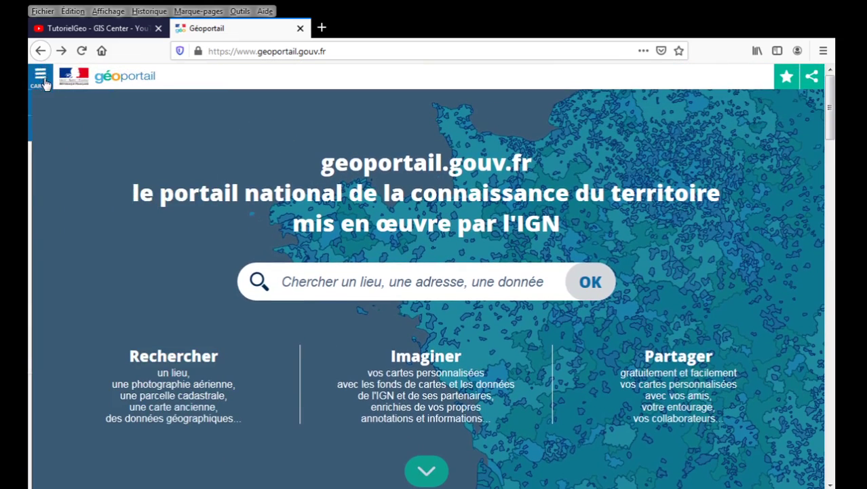
scroll(89, 169, "down", 2)
scroll(89, 164, "up", 2)
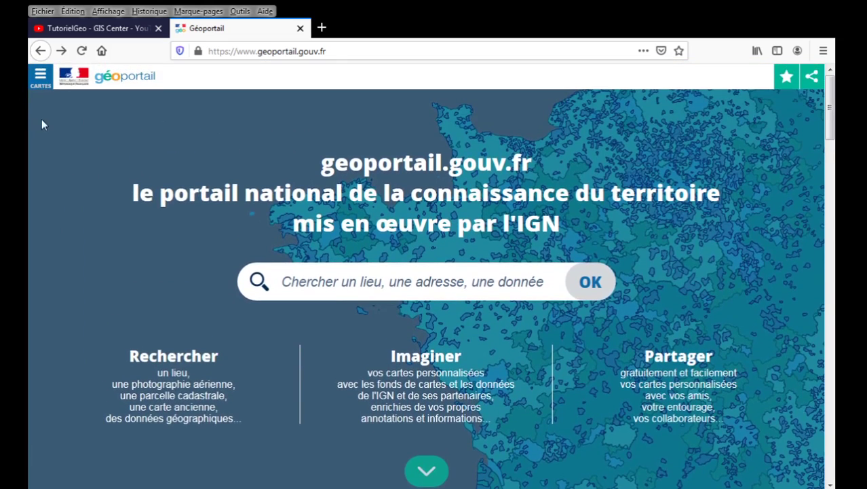
Step: Open the Remonter le temps site from the Géoportail home page
left_click(42, 76)
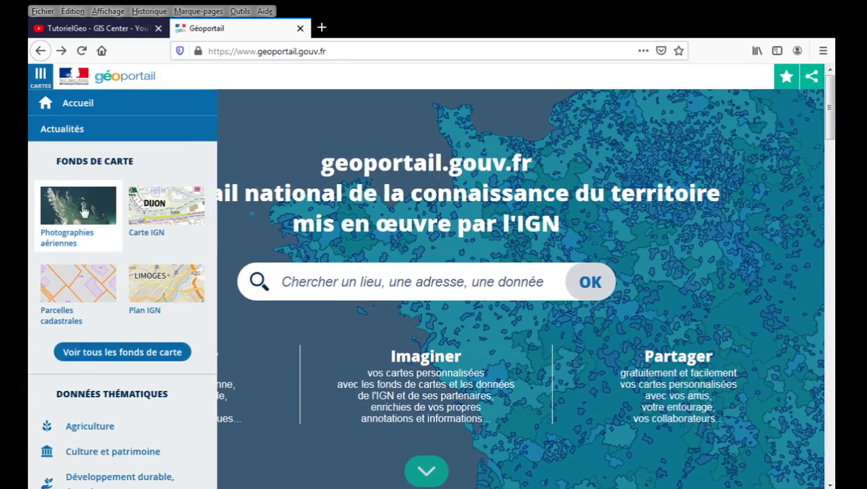
scroll(197, 360, "down", 5)
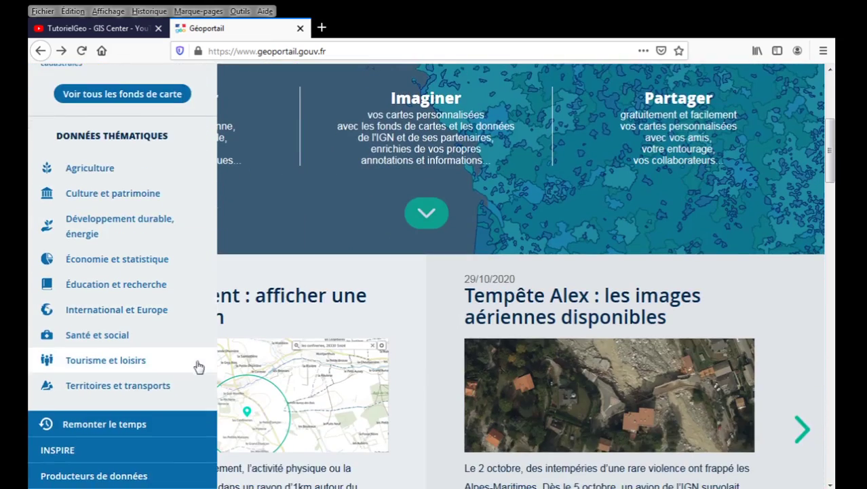
scroll(169, 364, "down", 1)
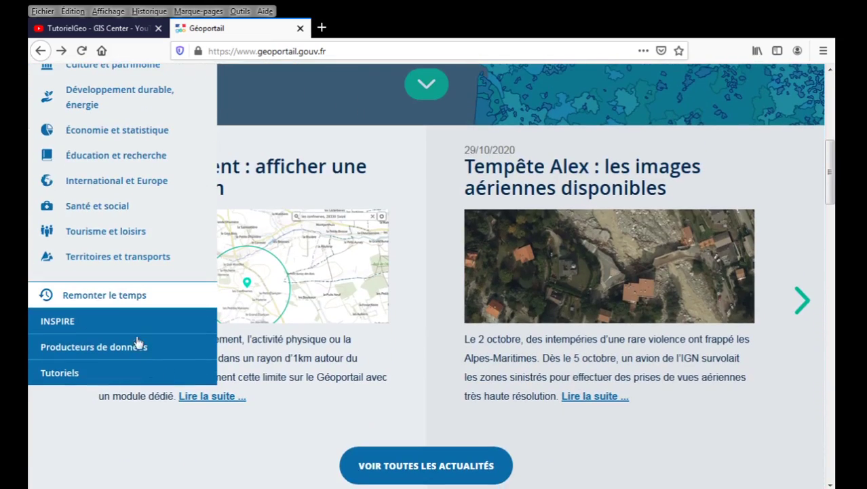
left_click(126, 297)
left_click(371, 304)
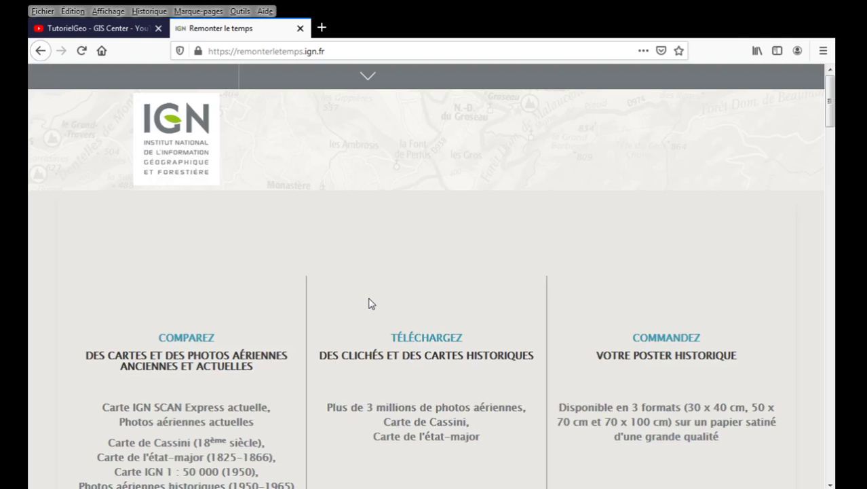
Step: Examine the Remonter le temps home page, including its compare, download and poster services and the sample side-by-side aerial views
scroll(511, 343, "down", 3)
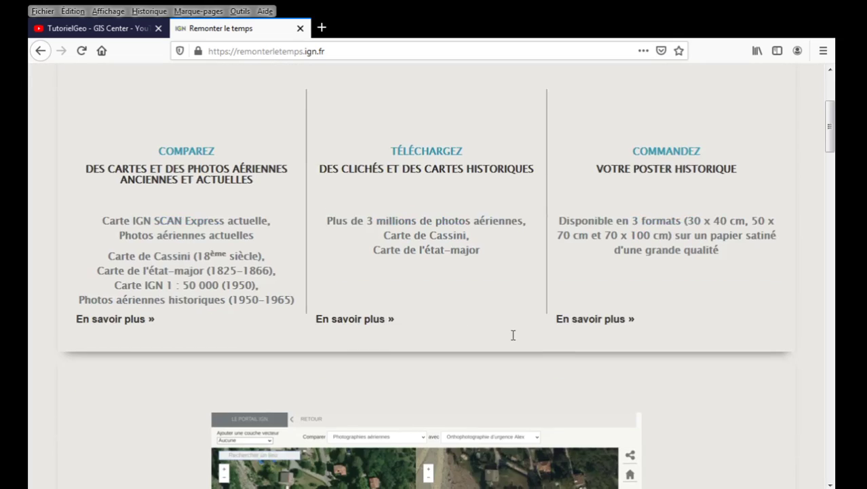
scroll(513, 334, "down", 3)
scroll(37, 347, "down", 3)
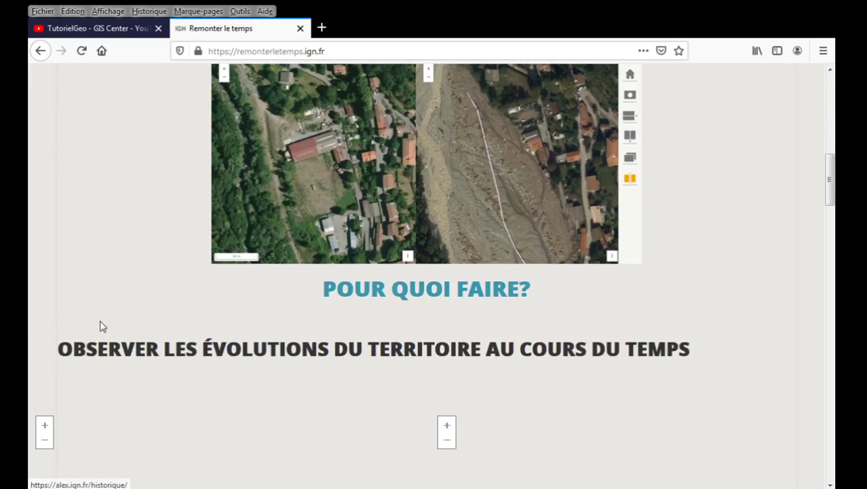
scroll(99, 321, "down", 1)
scroll(98, 321, "up", 1)
scroll(98, 321, "up", 1)
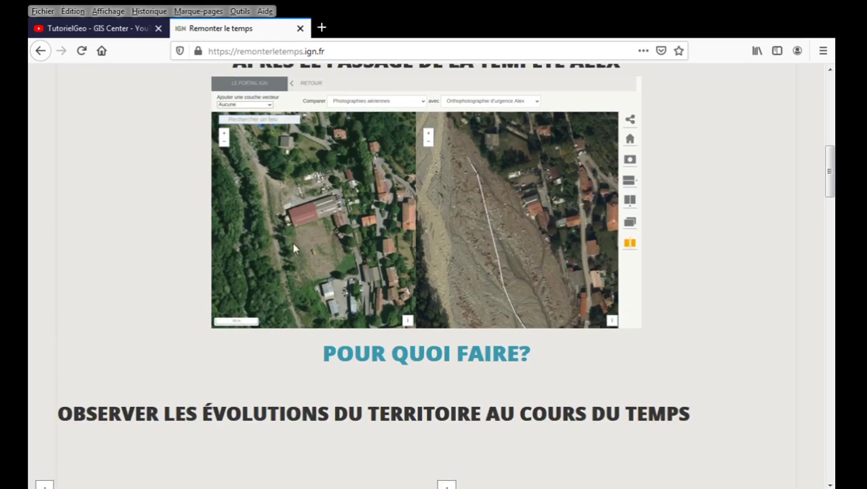
left_click_drag(828, 175, 830, 208)
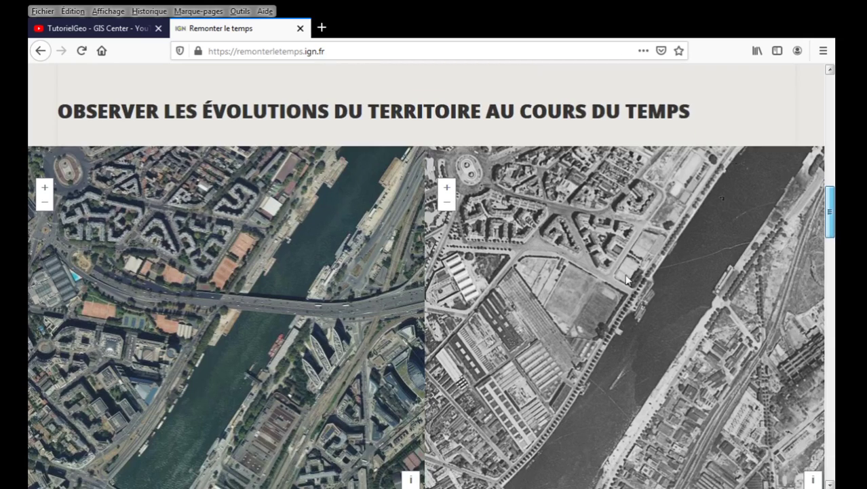
left_click_drag(830, 221, 828, 82)
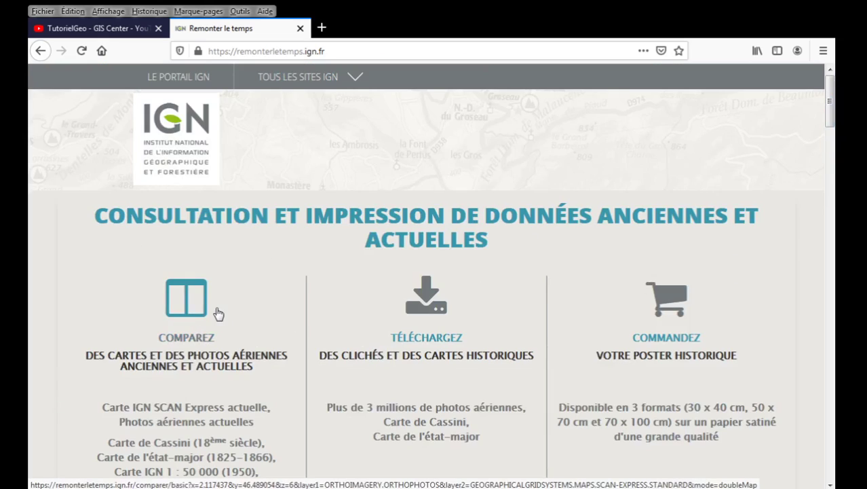
Step: Open the map comparison tool and set the first map's layer to Photographies aériennes historiques 1950-1965
left_click(200, 291)
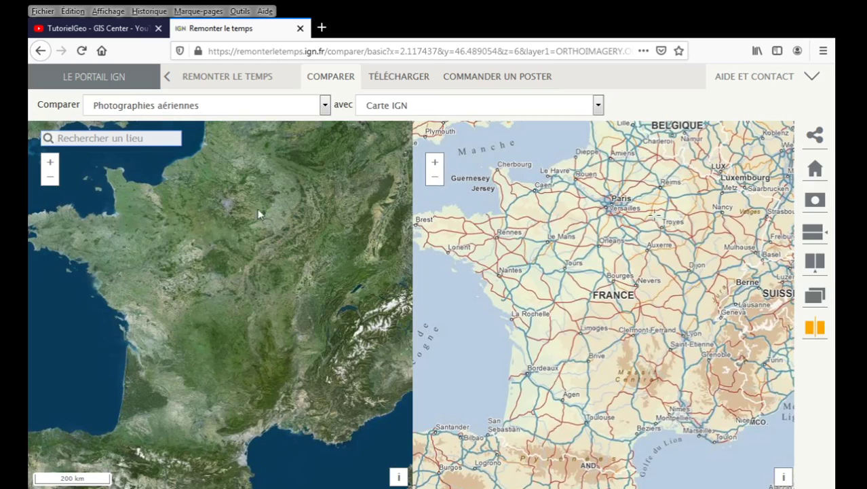
left_click(325, 107)
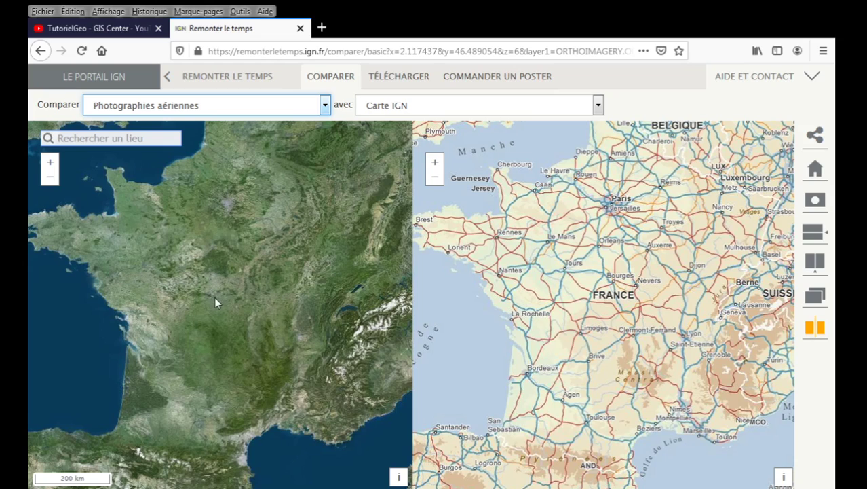
left_click(597, 107)
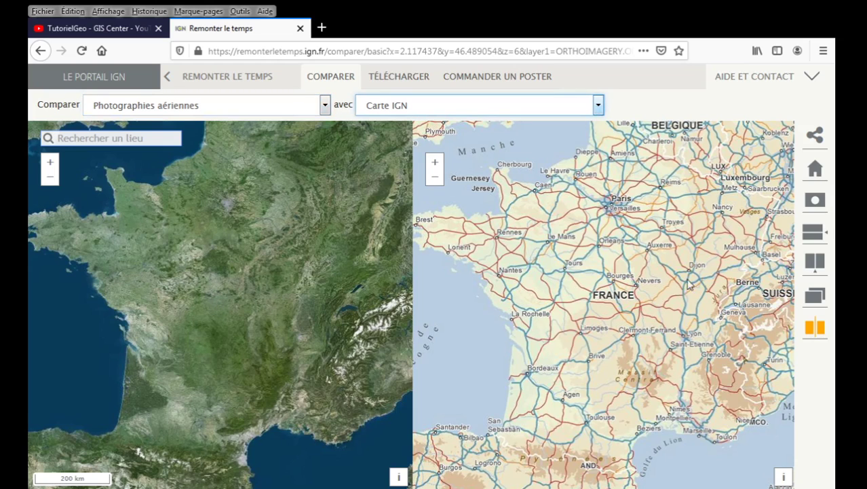
left_click(328, 110)
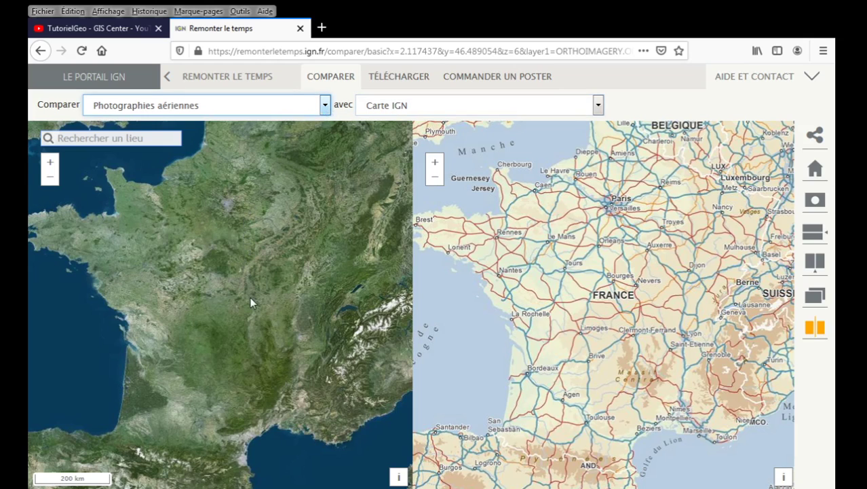
key("Down")
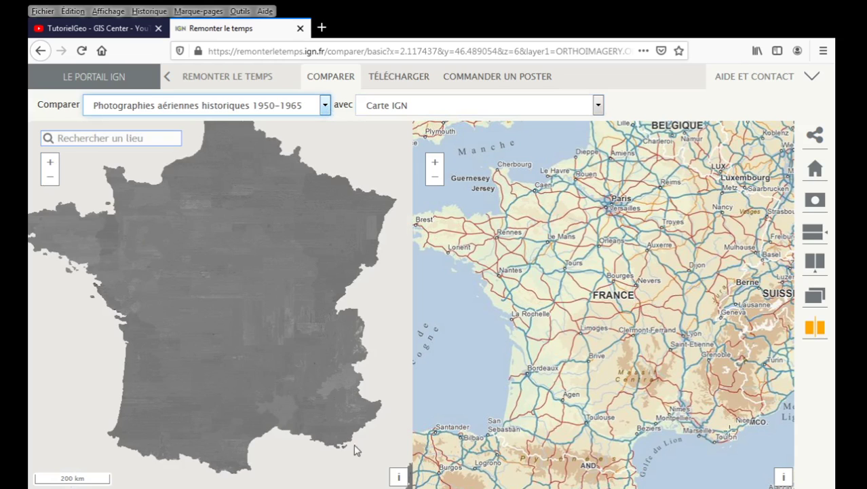
Step: Bring both maps to the Antibes coast and compare the historical photographs with the Carte IGN around Port Vauban
scroll(359, 422, "up", 1)
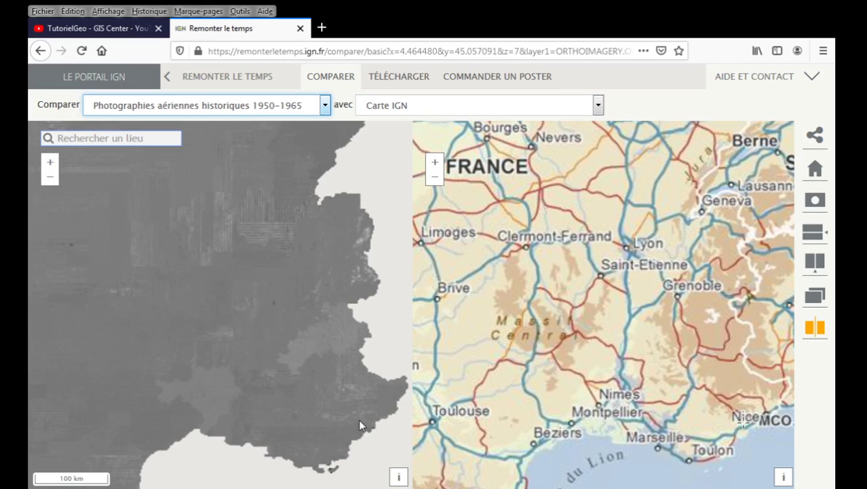
scroll(359, 419, "up", 1)
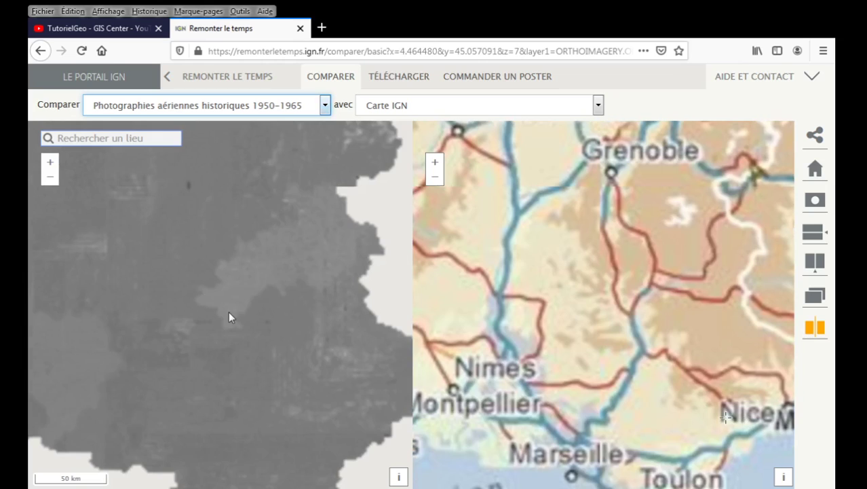
scroll(347, 401, "up", 2)
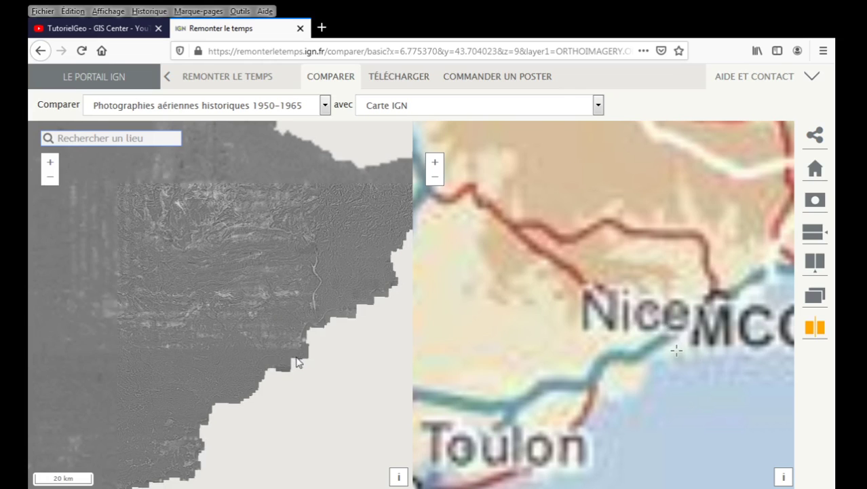
scroll(296, 362, "up", 1)
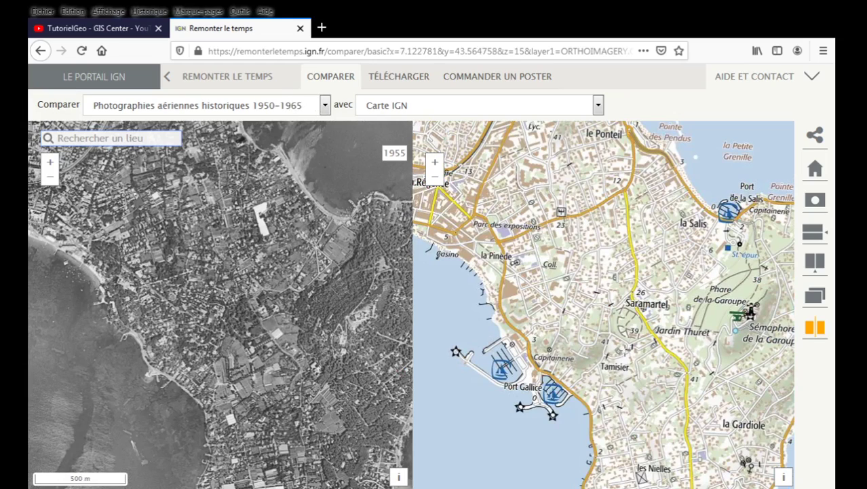
left_click_drag(332, 129, 258, 342)
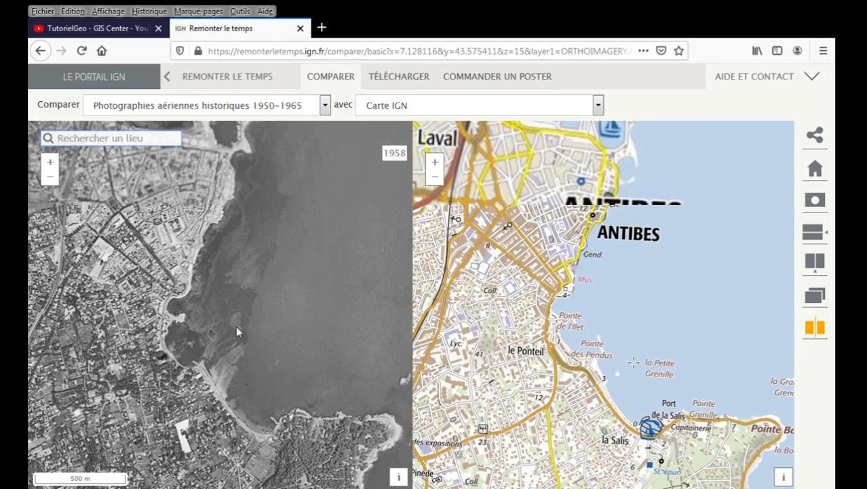
left_click_drag(232, 271, 204, 385)
left_click_drag(226, 288, 223, 333)
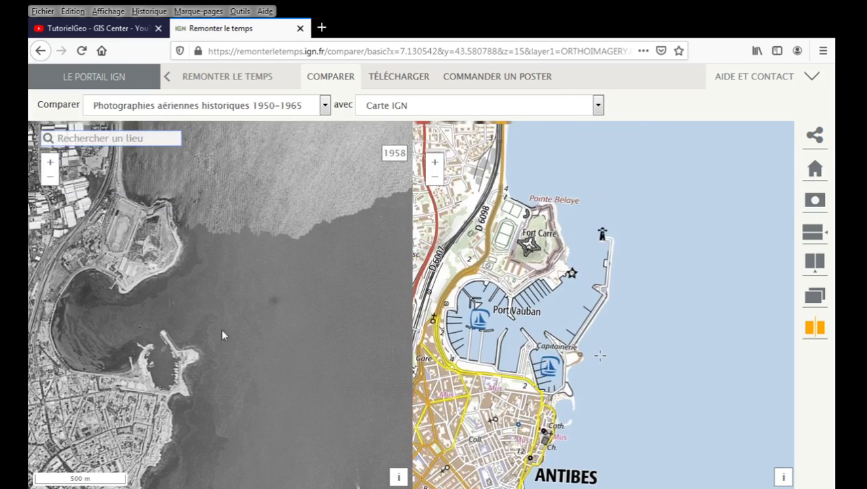
Step: Follow the coastline north from Antibes past la Fontonne and Marineland to Marina Baie des Anges, comparing both maps
left_click_drag(257, 271, 249, 375)
left_click_drag(286, 237, 342, 403)
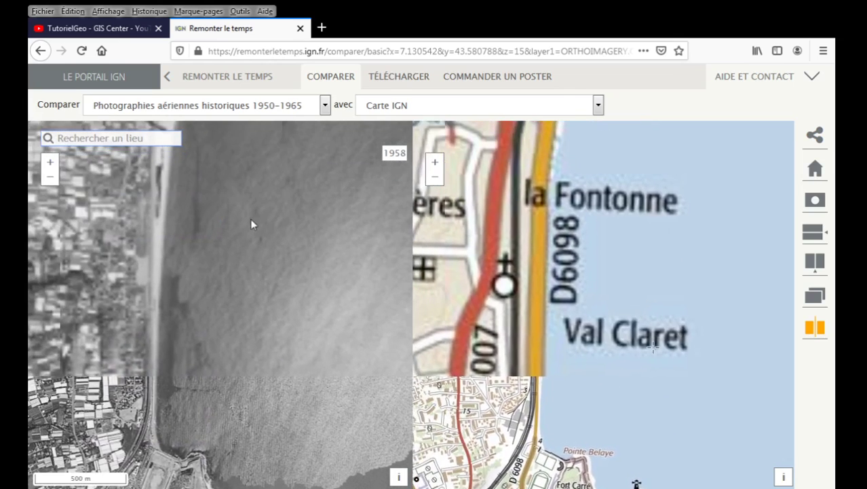
left_click_drag(252, 223, 306, 424)
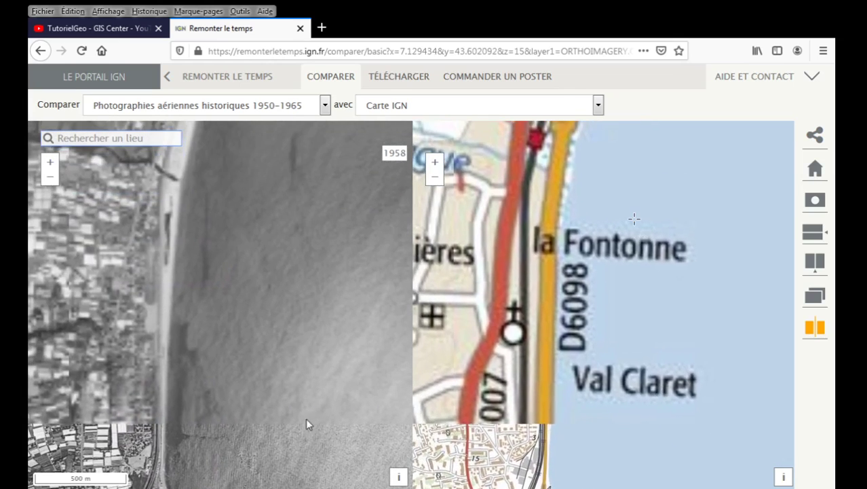
left_click_drag(266, 196, 248, 258)
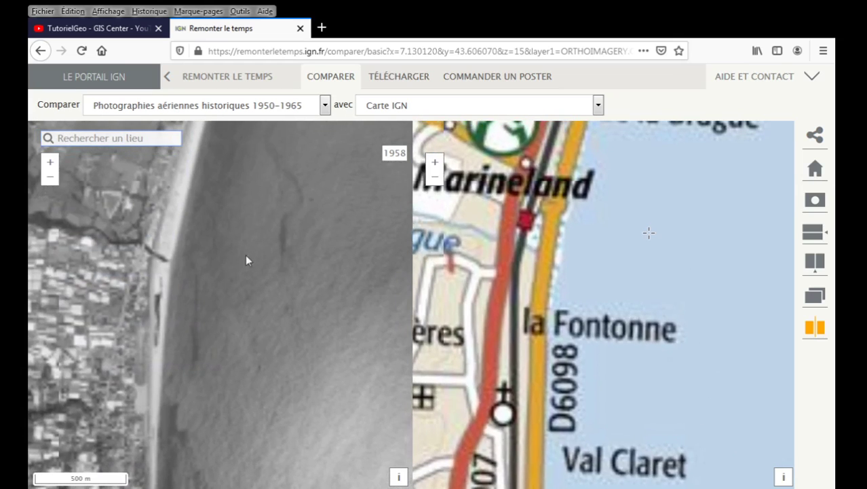
left_click_drag(283, 236, 259, 397)
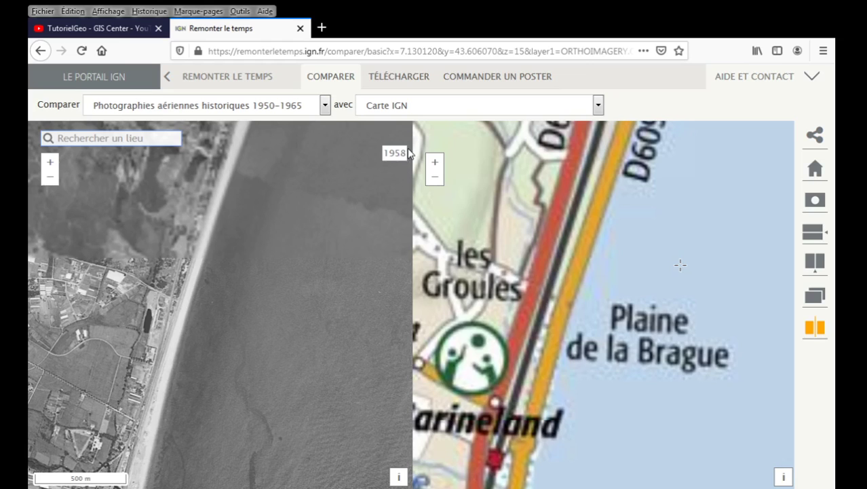
left_click_drag(337, 175, 313, 375)
left_click_drag(296, 275, 252, 367)
left_click_drag(315, 163, 250, 400)
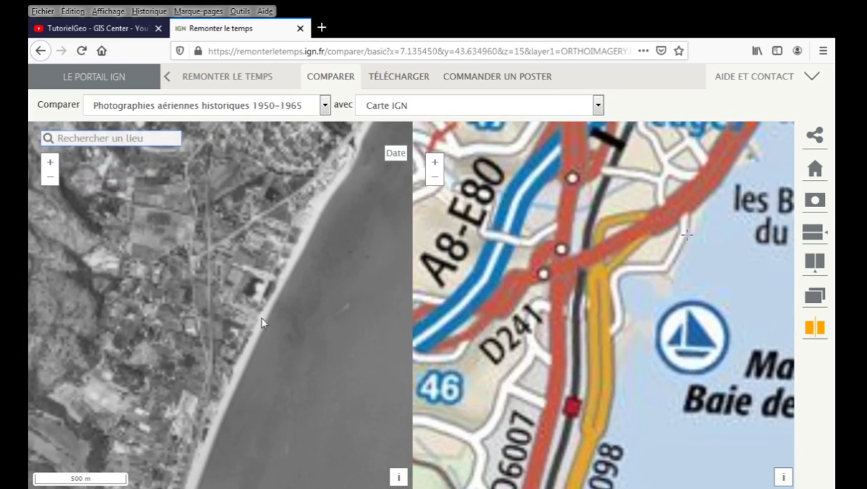
Step: Follow the coast from Marina Baie des Anges past St-Laurent-du-Var to Nice and compare the city on both maps
scroll(266, 324, "down", 1)
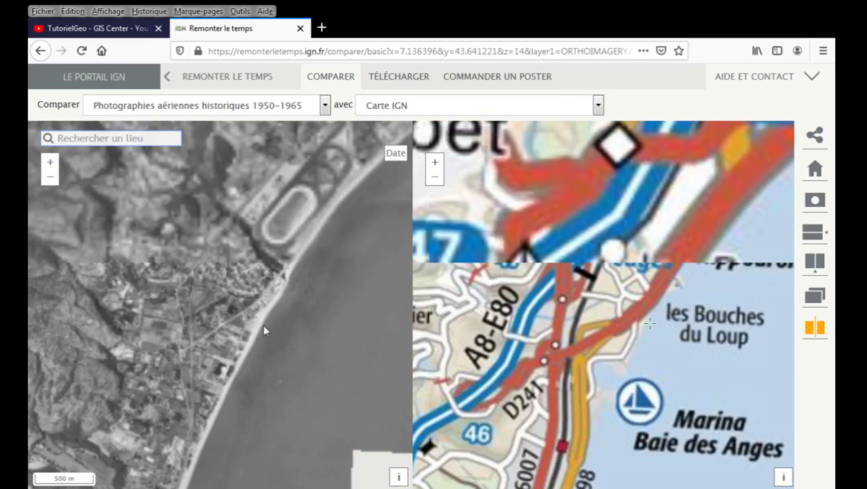
left_click_drag(261, 324, 182, 395)
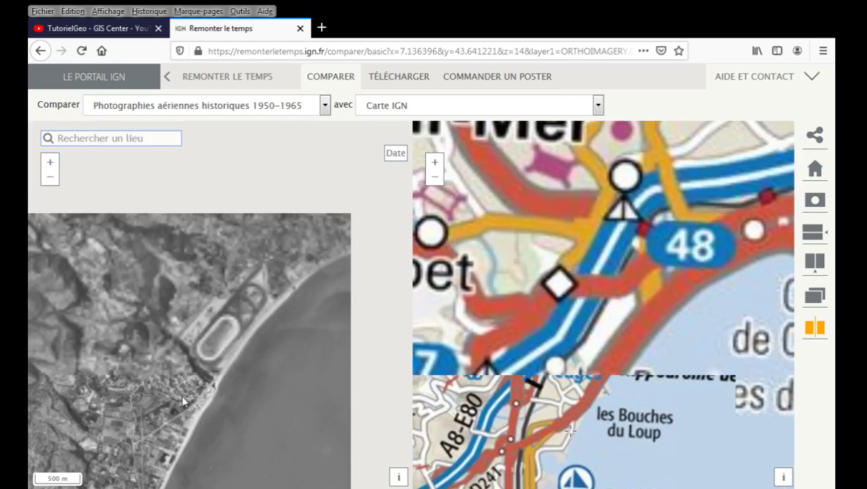
scroll(346, 280, "down", 1)
left_click_drag(295, 250, 133, 358)
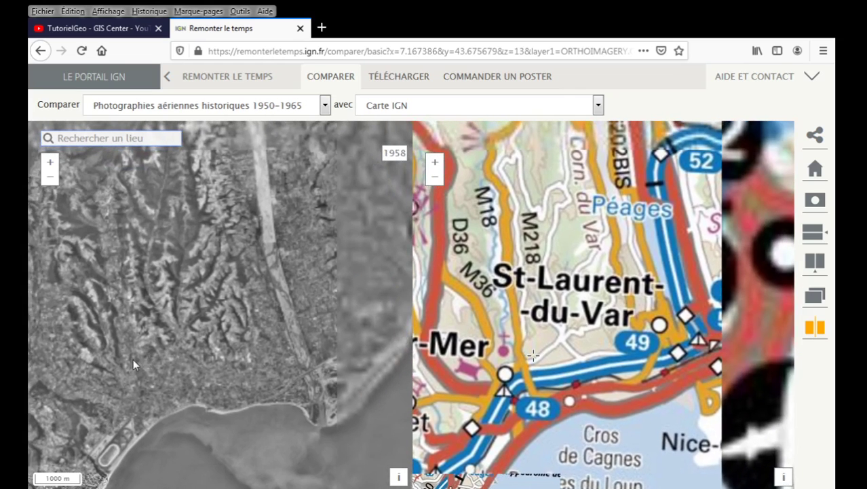
left_click_drag(354, 258, 153, 353)
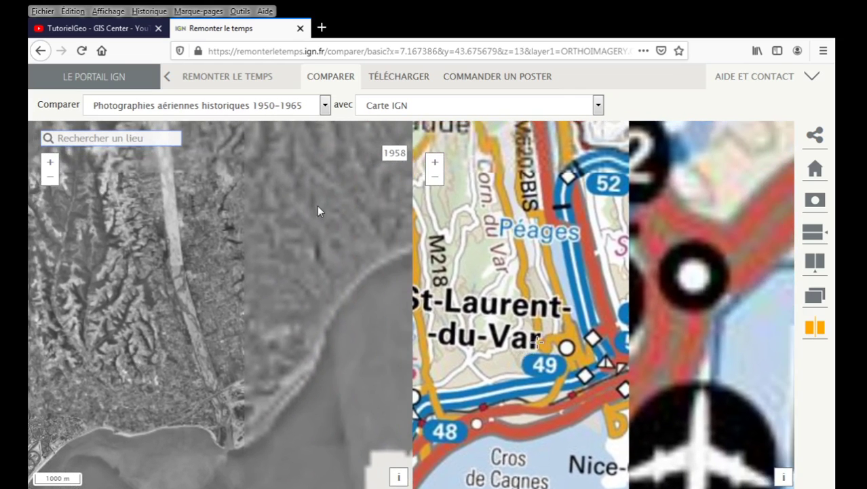
left_click_drag(317, 205, 156, 352)
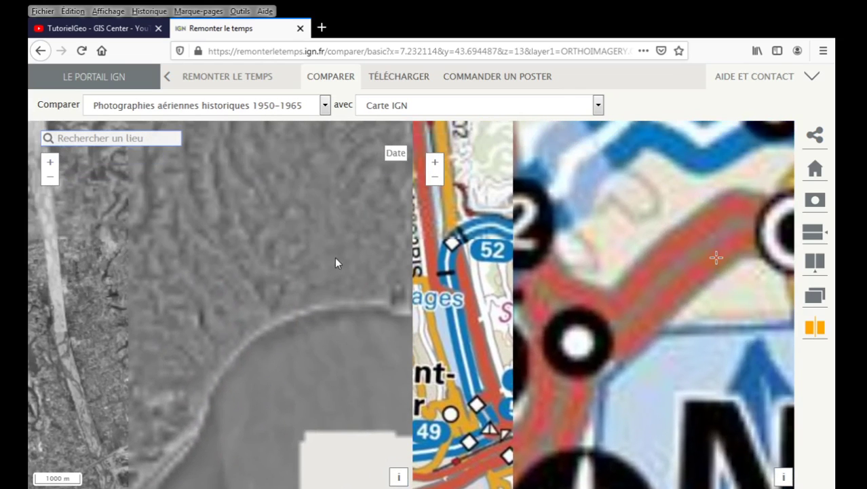
left_click_drag(360, 237, 289, 265)
scroll(289, 266, "up", 2)
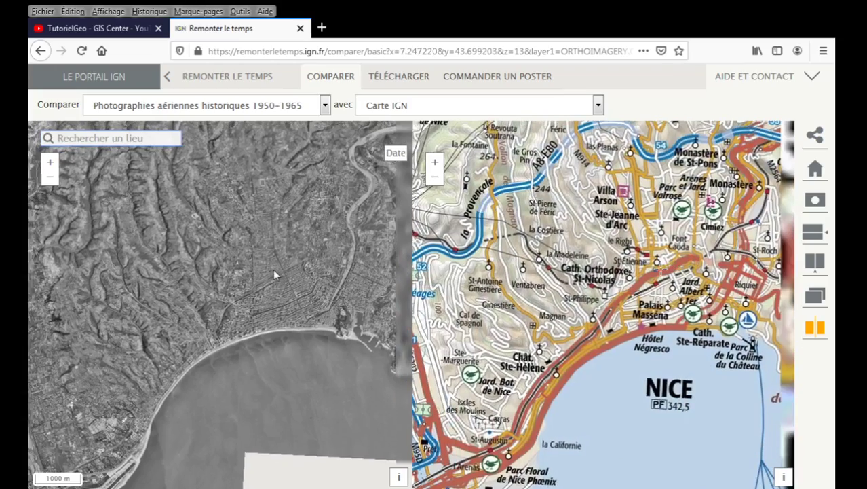
Step: Bring both maps to the railway station area in Nice and set the second map's layer to Photographies aériennes
scroll(258, 287, "up", 1)
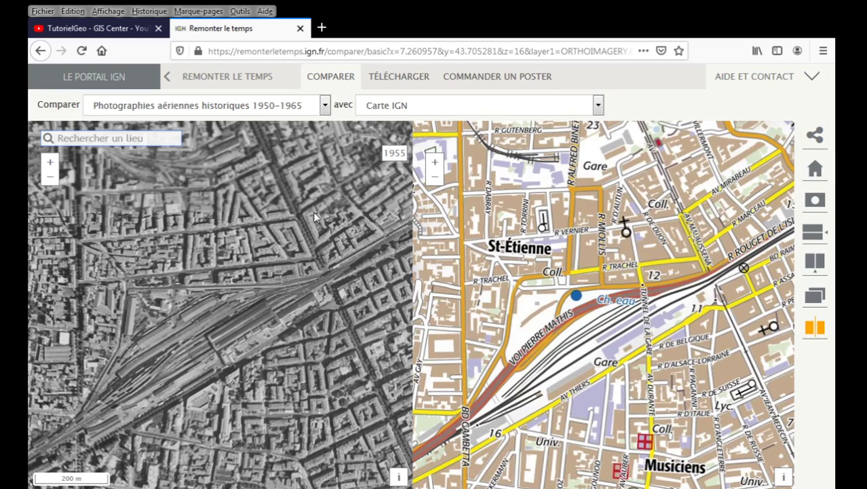
left_click(596, 107)
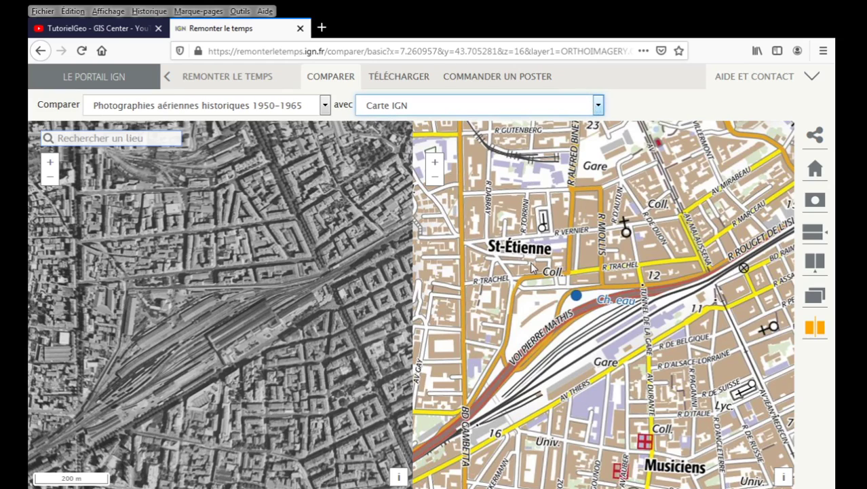
key("Down")
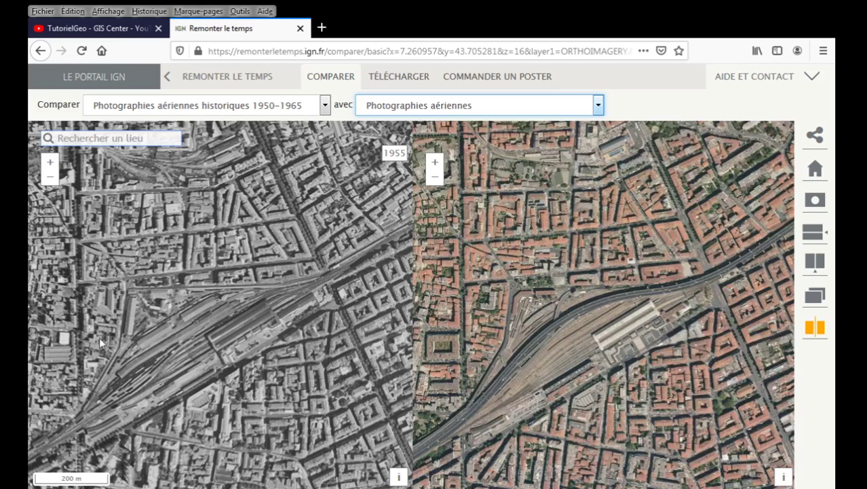
Step: Compare the historical and current aerial photographs of the Nice railway station and the districts just north of it
left_click_drag(125, 301, 129, 345)
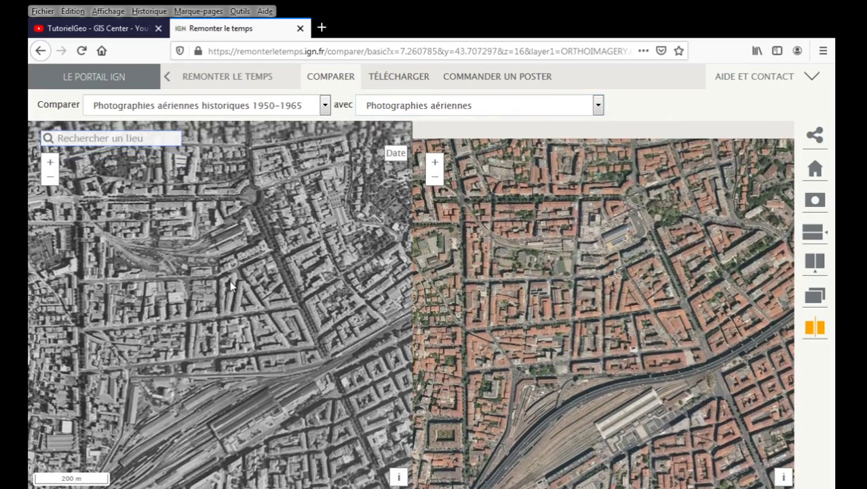
left_click_drag(220, 305, 218, 328)
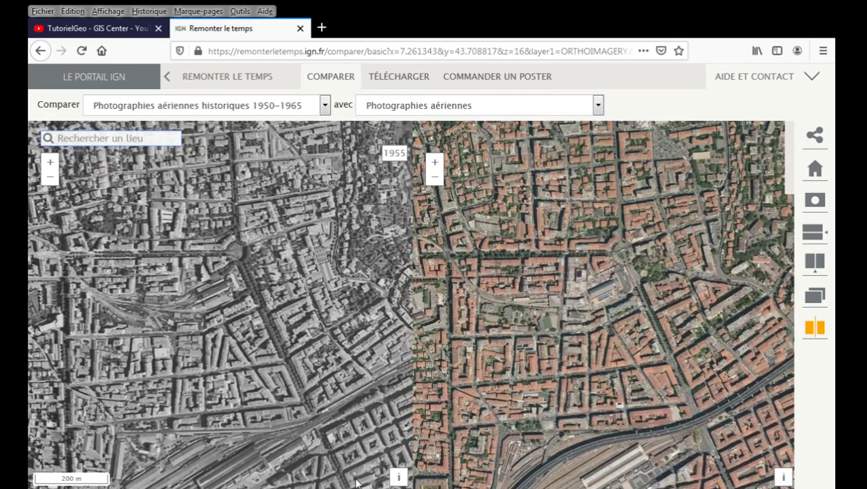
left_click_drag(234, 254, 241, 319)
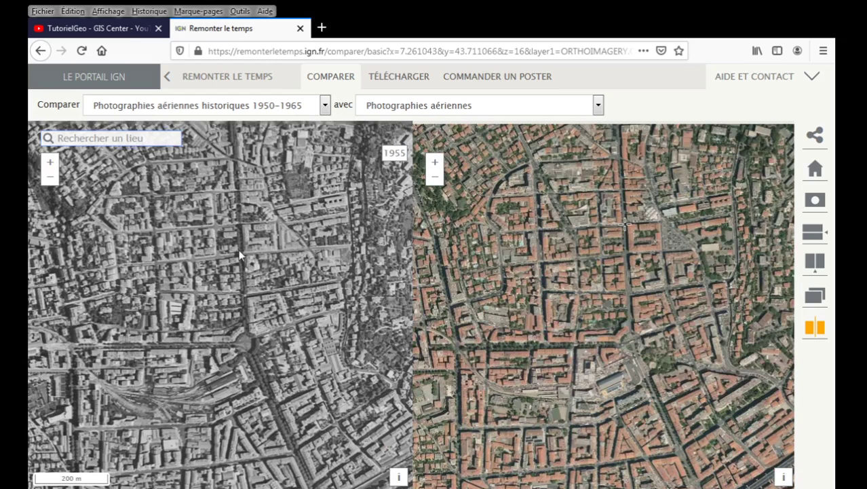
left_click_drag(238, 249, 285, 270)
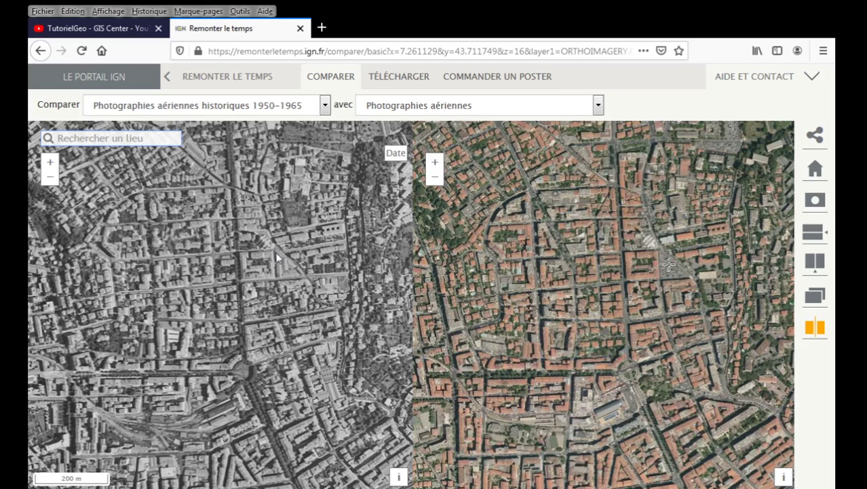
scroll(284, 268, "up", 1)
scroll(282, 265, "up", 1)
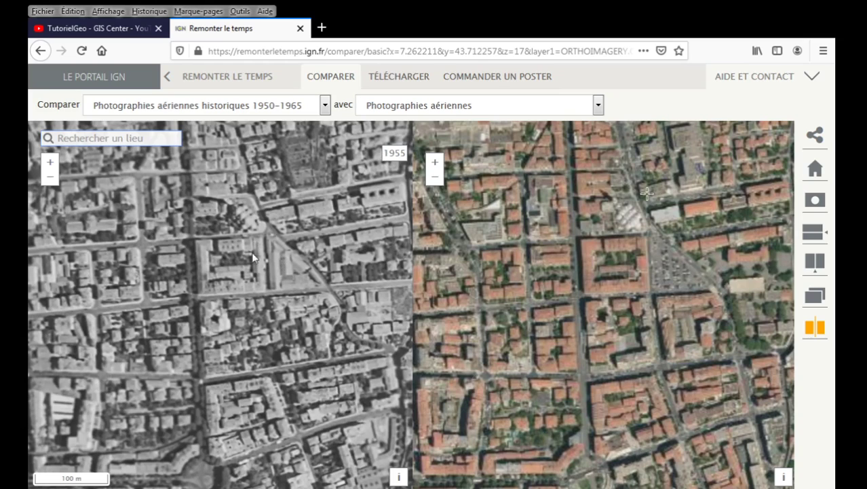
Step: Follow the main avenue northward through Nice, comparing streets, buildings and open land on the historical and current photographs
left_click_drag(255, 291, 251, 409)
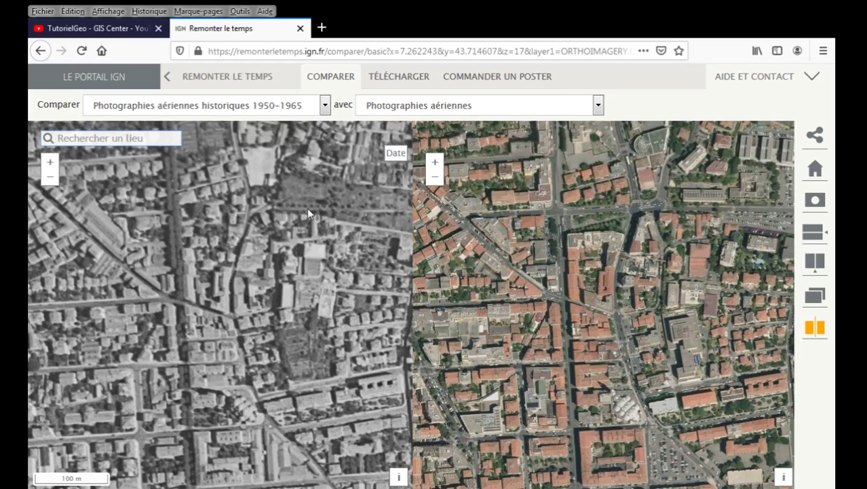
key("Up")
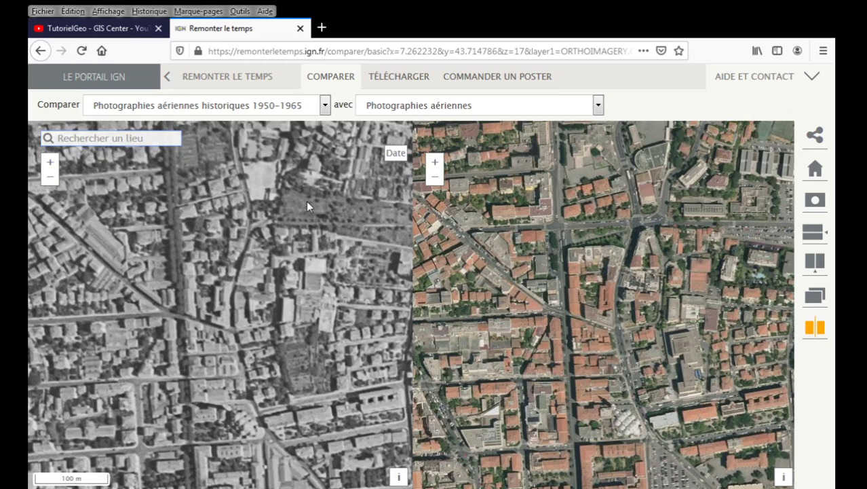
key("Up")
key("Up")
key("Up")
key("Up")
key("Up")
key("Up")
key("Up")
key("Up")
key("Up")
key("Up")
key("Up")
key("Up")
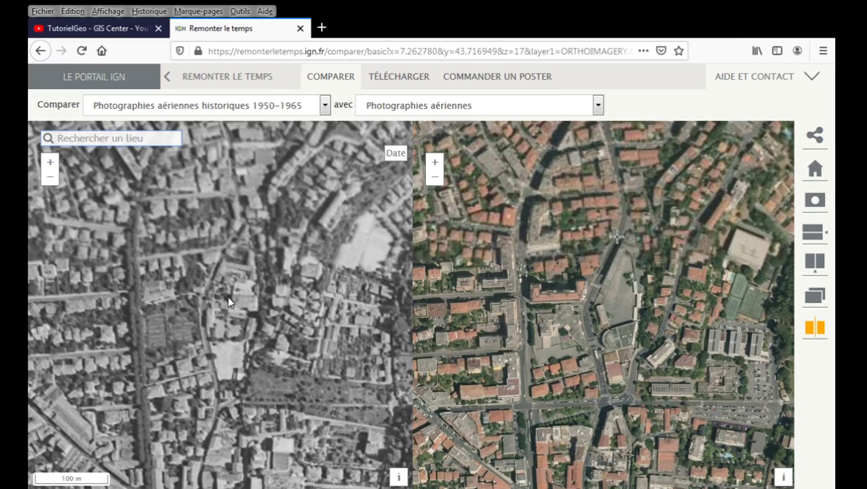
left_click_drag(209, 128, 246, 254)
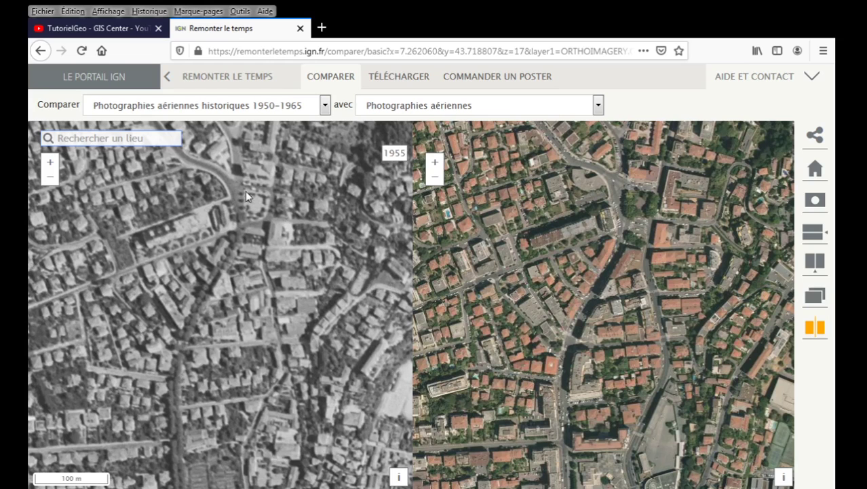
key("Up")
key("Up")
key("Up")
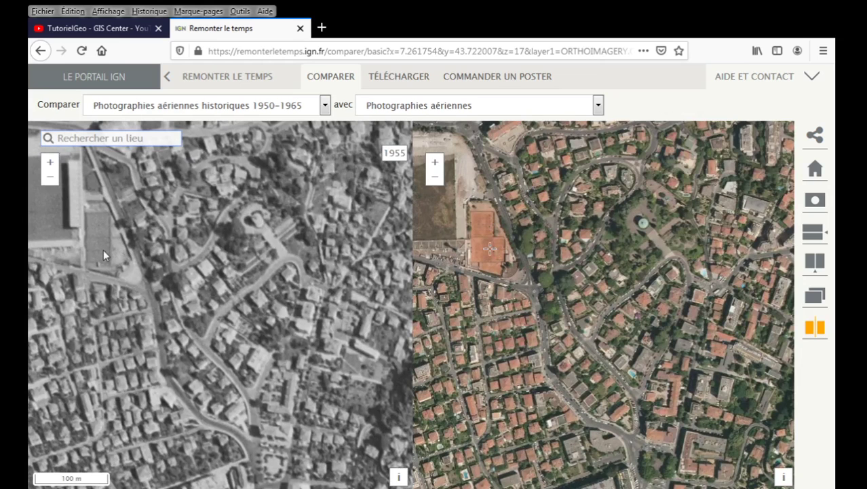
Step: Compare the stadium in northern Nice and its surroundings on the historical and current photographs
left_click_drag(619, 331, 722, 368)
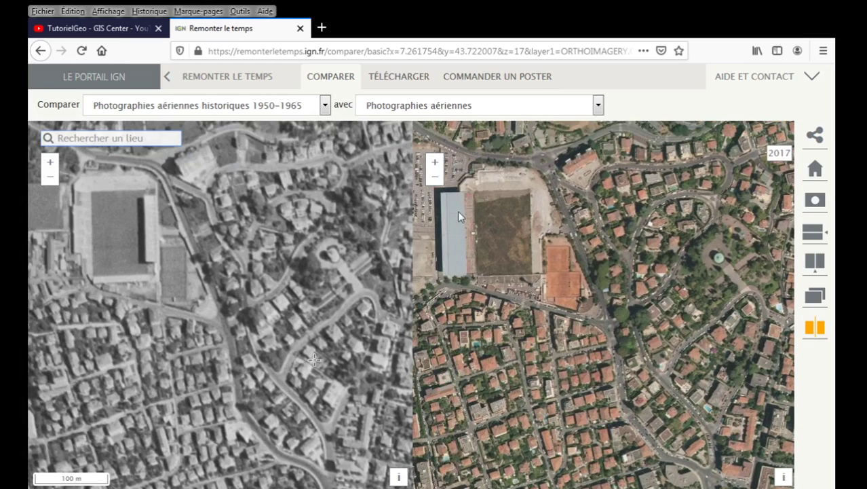
left_click_drag(459, 216, 516, 236)
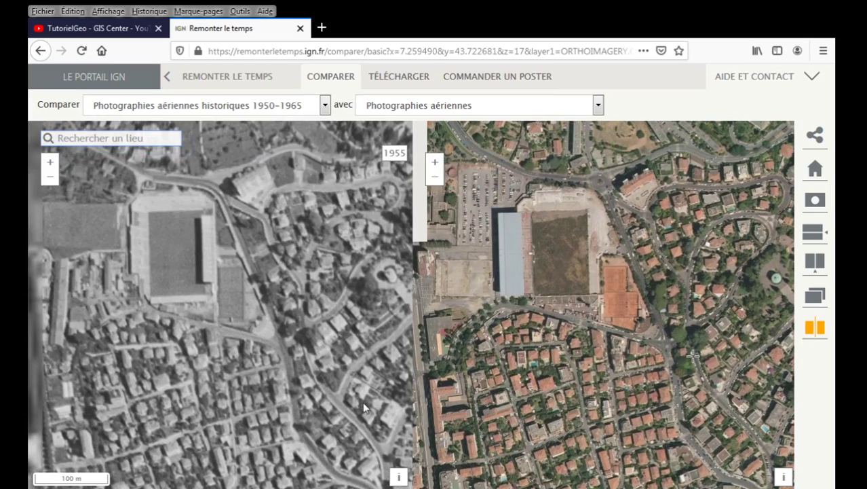
left_click_drag(214, 307, 309, 388)
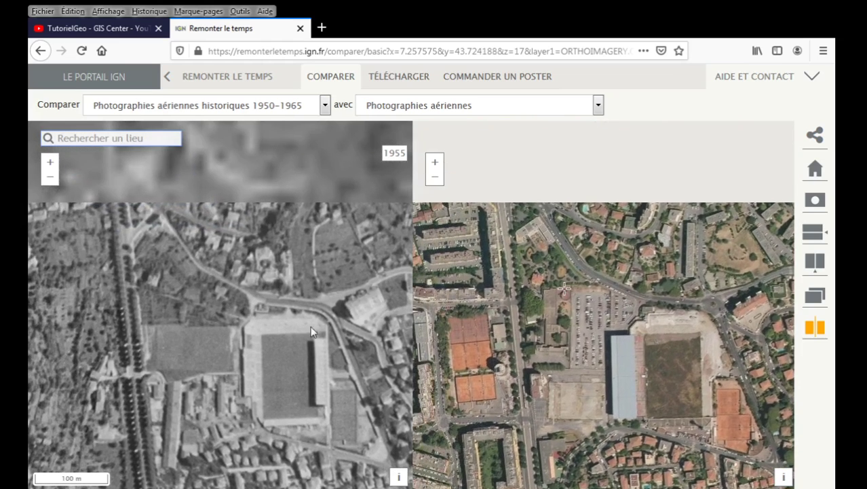
Step: Compare the farmland northwest of the stadium with the present housing blocks and motorway interchange on both photographs
left_click_drag(310, 331, 385, 337)
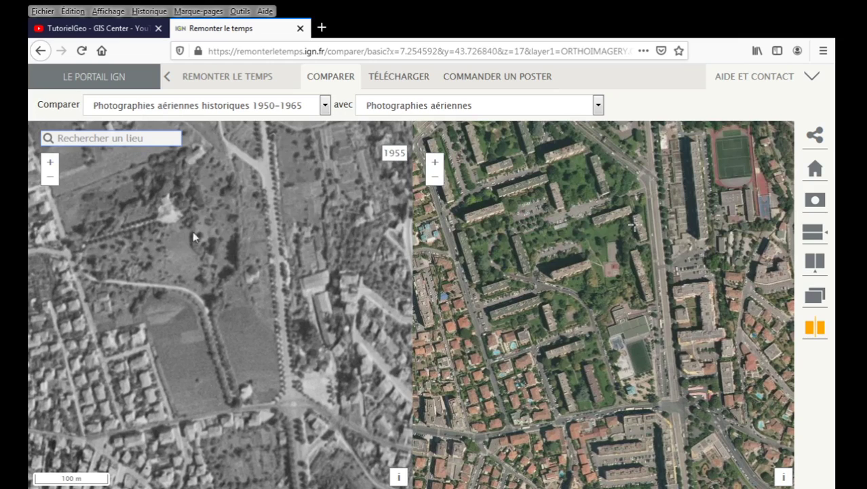
left_click_drag(153, 269, 135, 366)
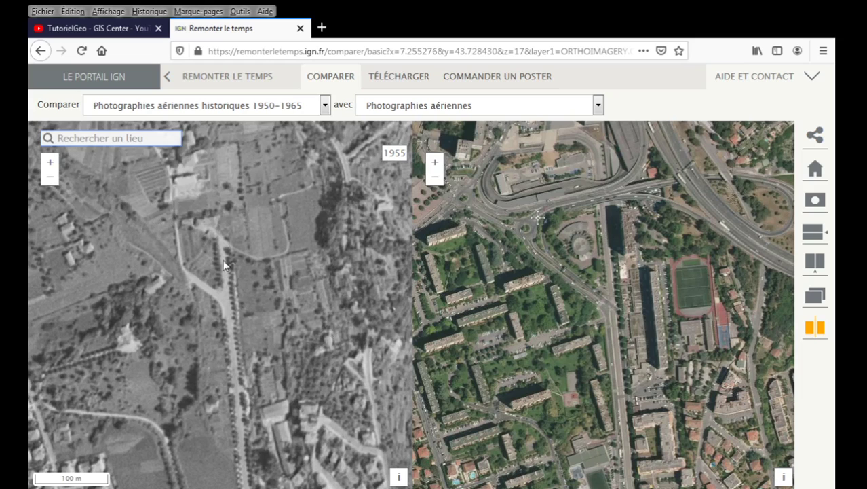
left_click_drag(217, 257, 276, 209)
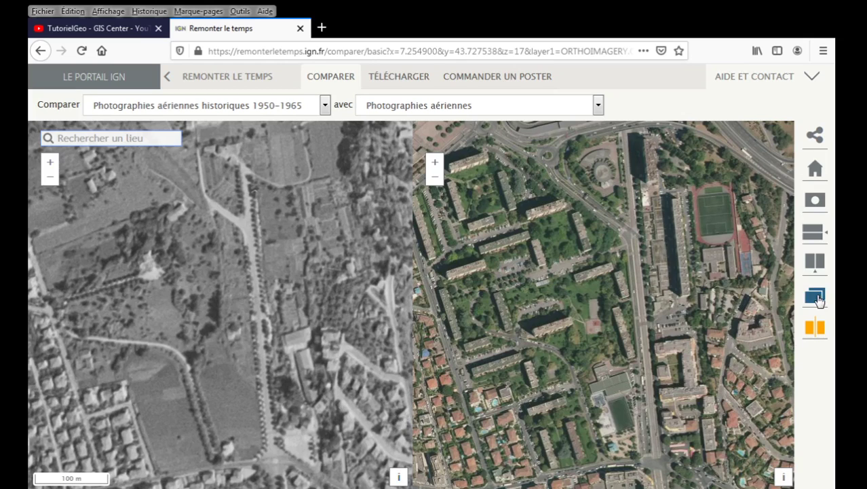
Step: Overlay the two photographs in a single map and alternate repeatedly between the historical and current layers of the housing estate
left_click(816, 297)
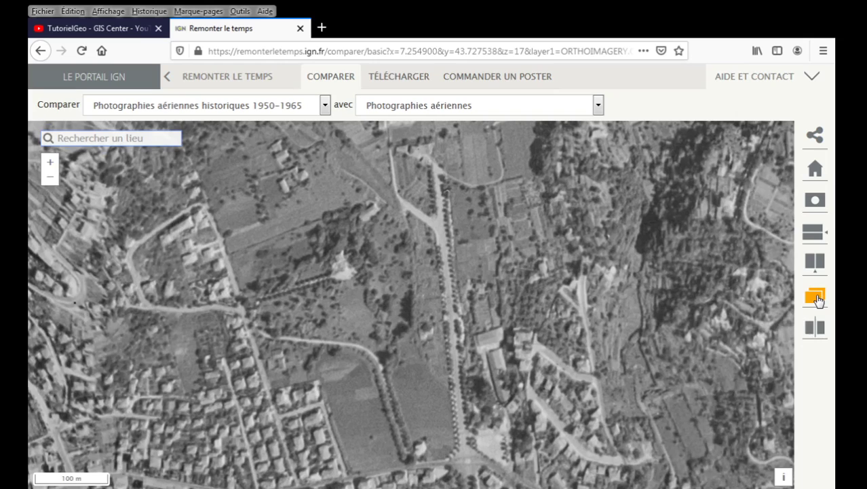
left_click(817, 297)
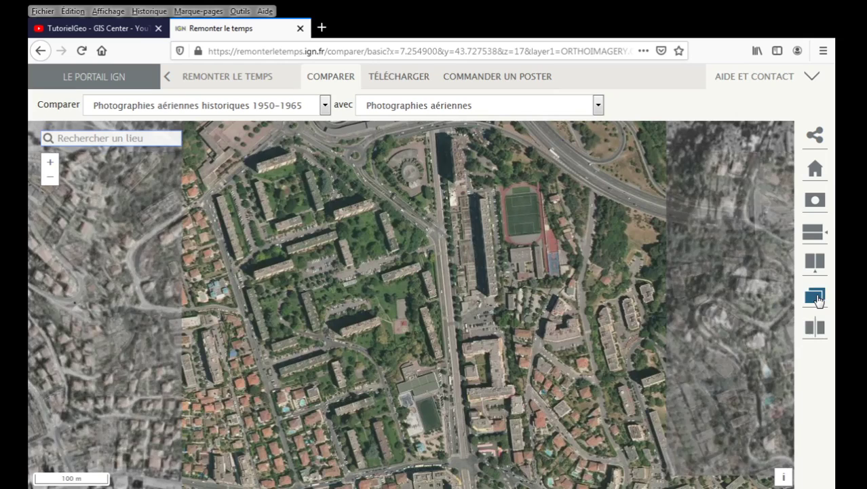
left_click(818, 298)
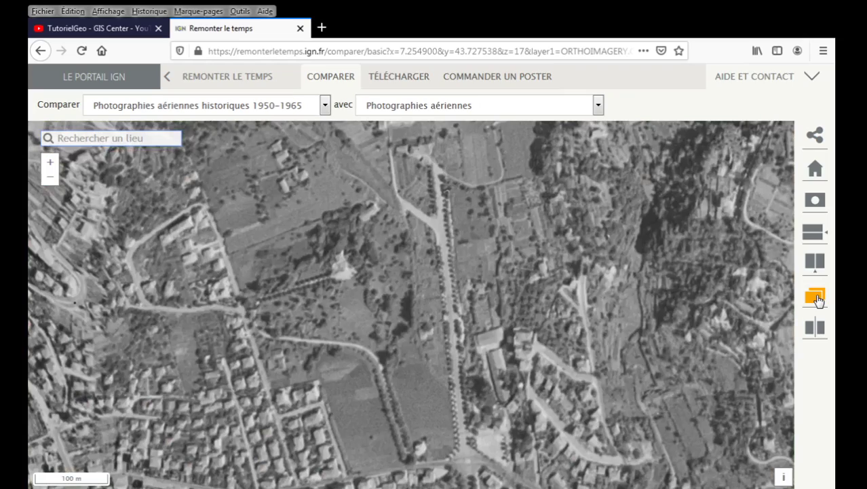
left_click(817, 298)
left_click(817, 299)
left_click(818, 299)
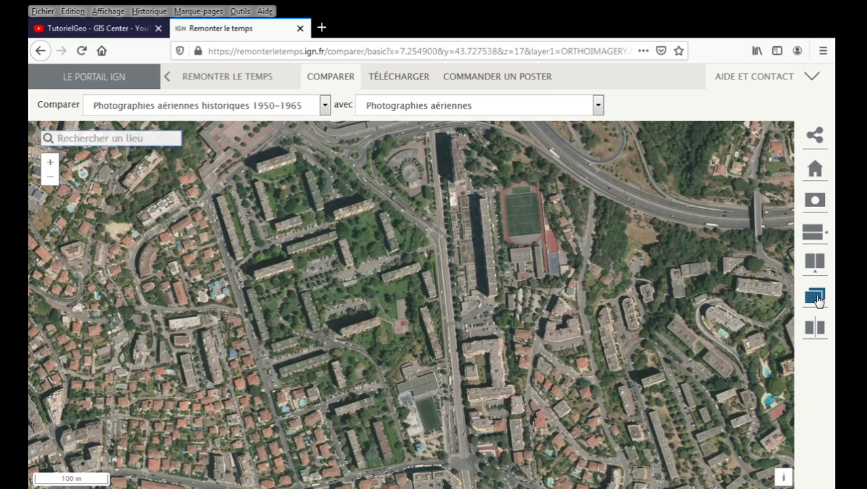
left_click(818, 299)
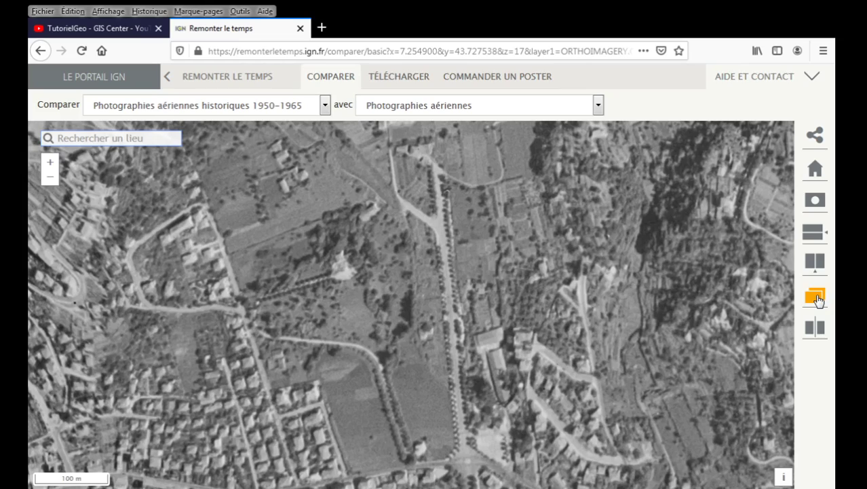
left_click(818, 299)
left_click(818, 299)
left_click(818, 300)
Step: Compare the two layers in the vertical-split view by sweeping its divider across the housing estate, and in the horizontal-split view
left_click(816, 263)
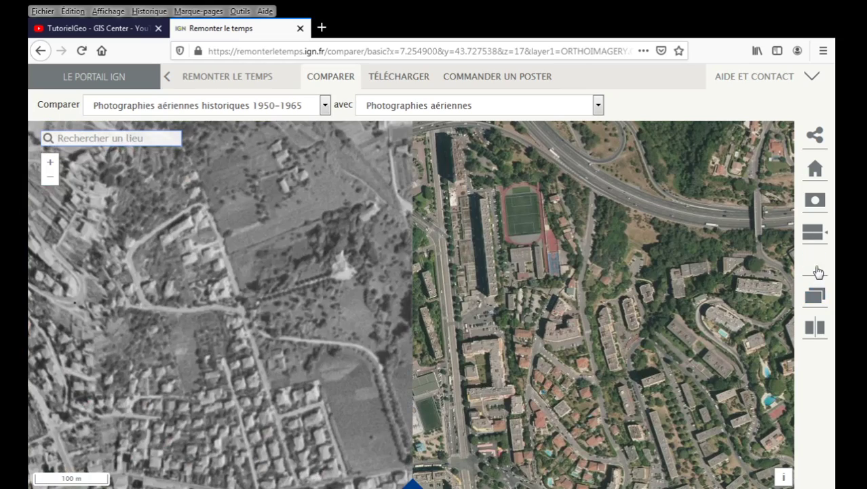
left_click_drag(410, 484, 211, 483)
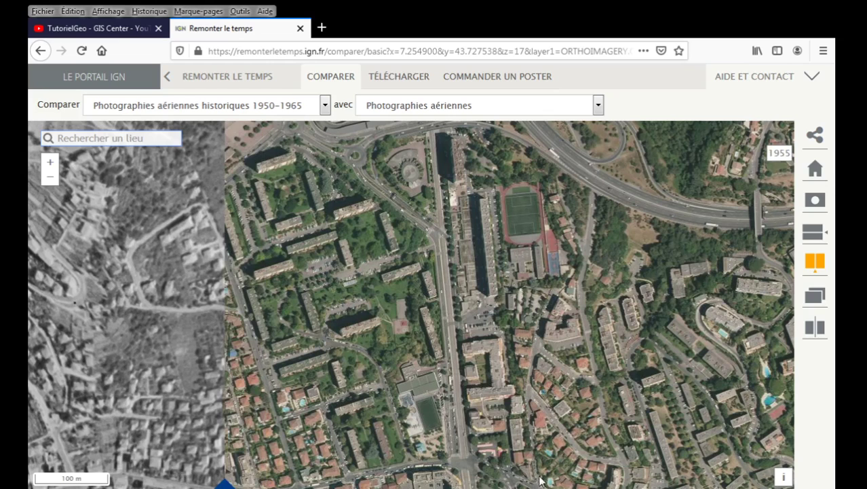
left_click_drag(569, 471, 404, 472)
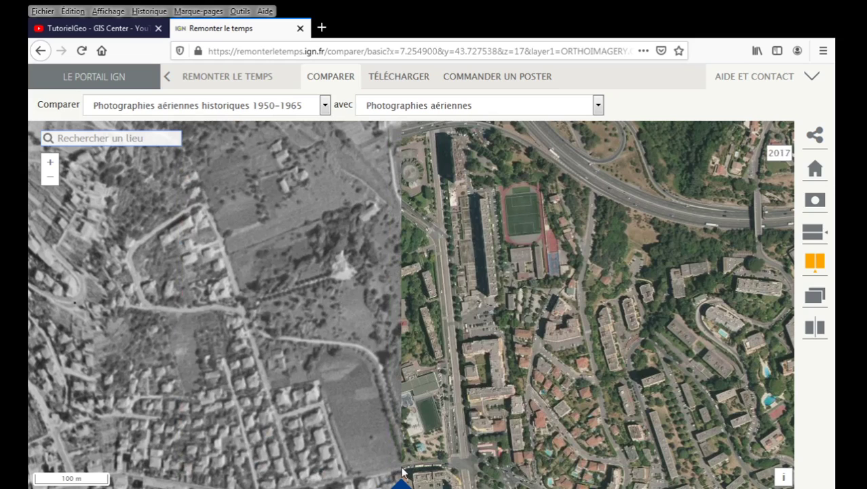
left_click(811, 235)
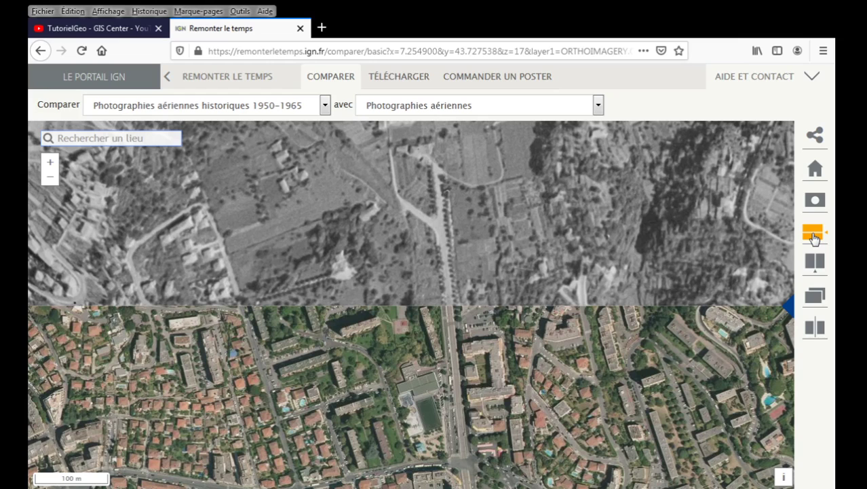
Step: Compare the layers through the circular lens view, and look at the map's link-sharing and embedding options
left_click(815, 200)
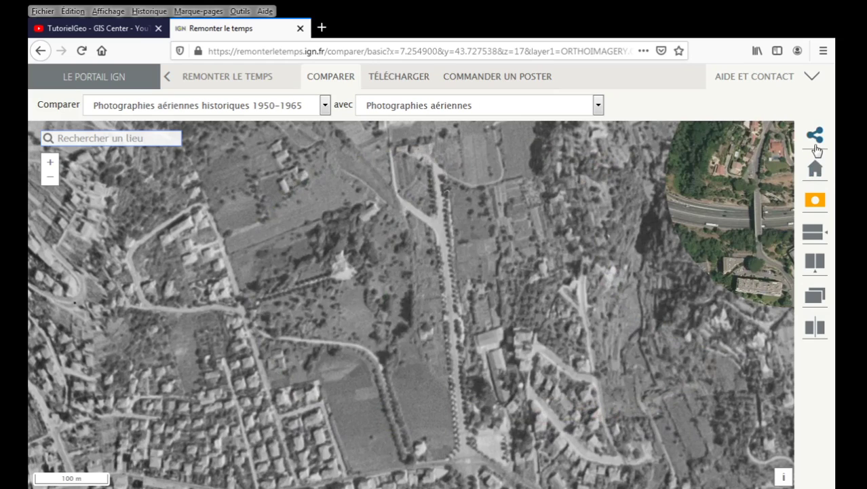
left_click(815, 144)
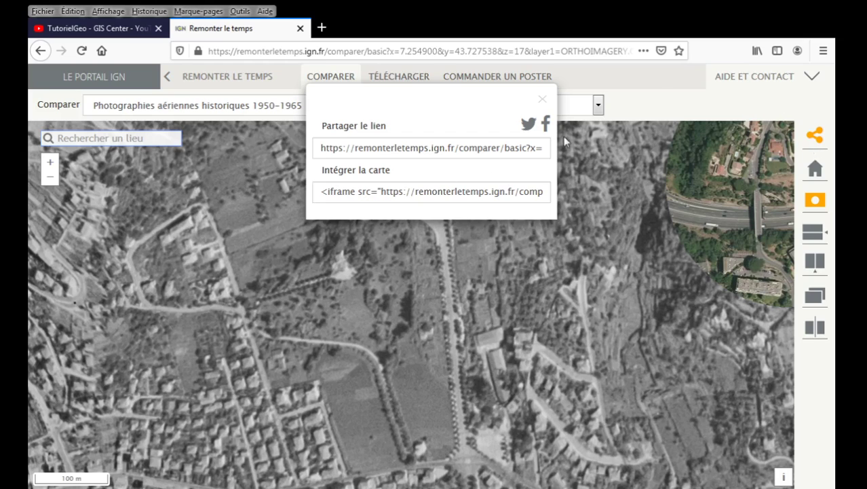
left_click(651, 108)
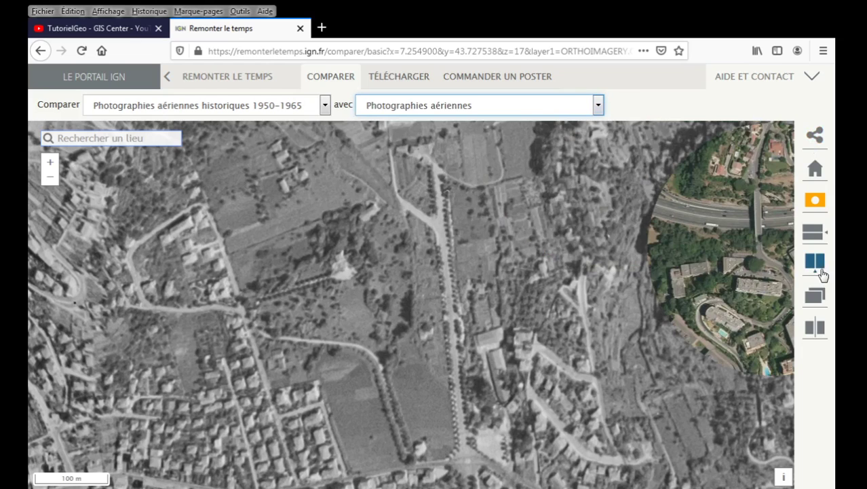
Step: Return to the vertical-split view and set the second map's layer to Photographies aériennes 2000-2005
left_click(820, 271)
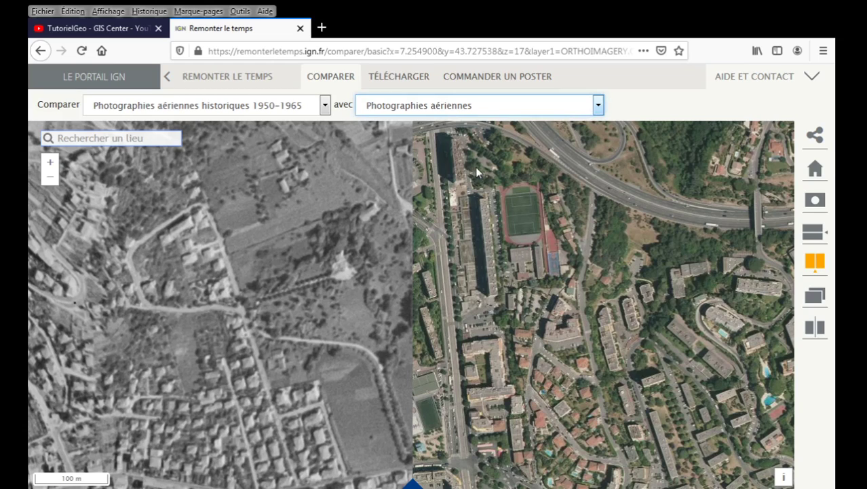
key("Down")
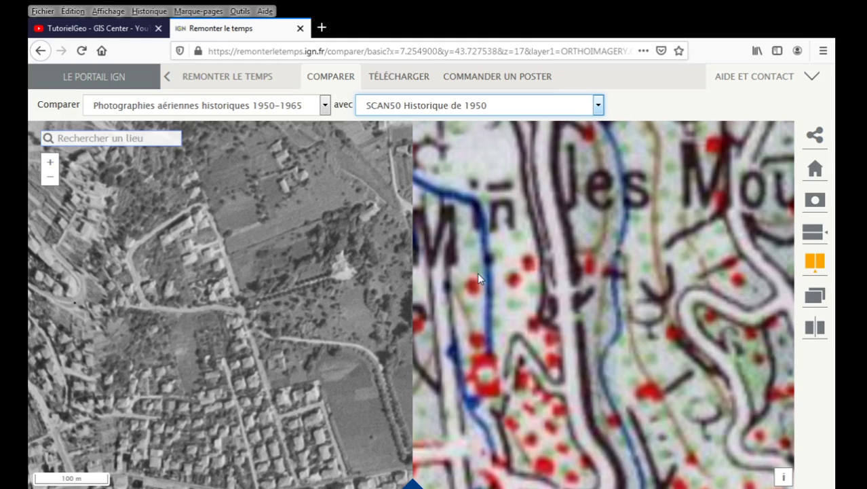
key("Up")
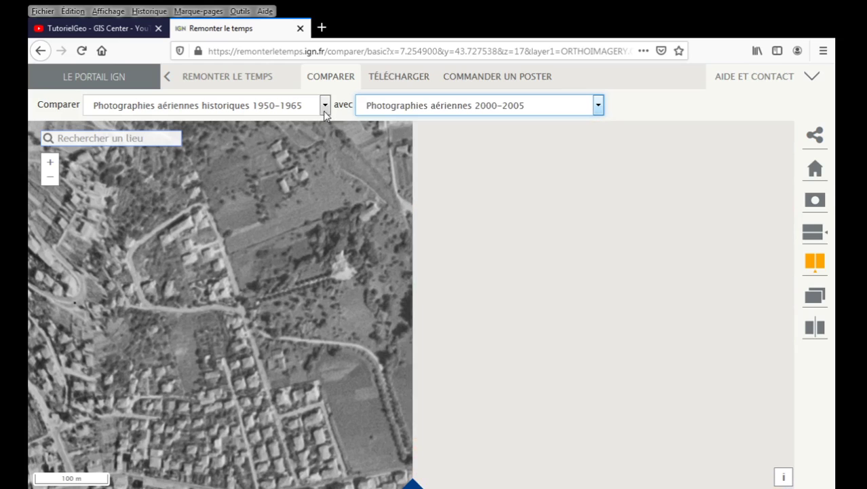
key("shift+Tab")
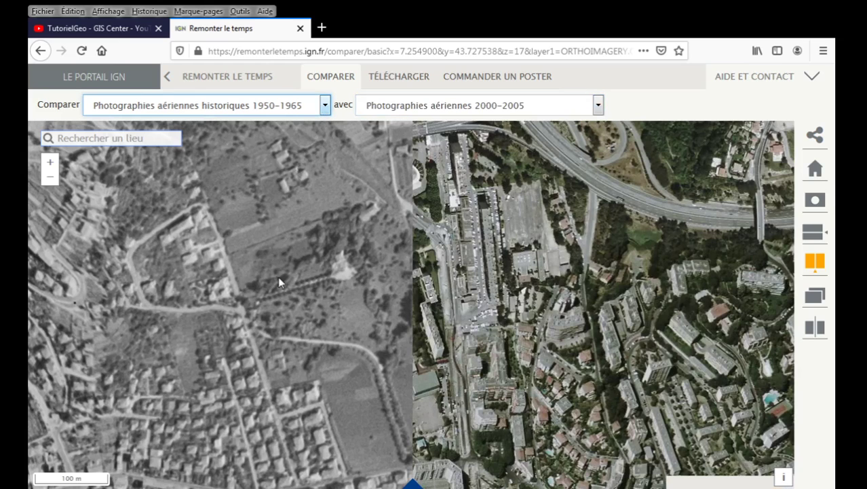
Step: Set the first map's layer to Photographies aériennes 2000-2005 and the second map's layer to Photographies aériennes
key("Down")
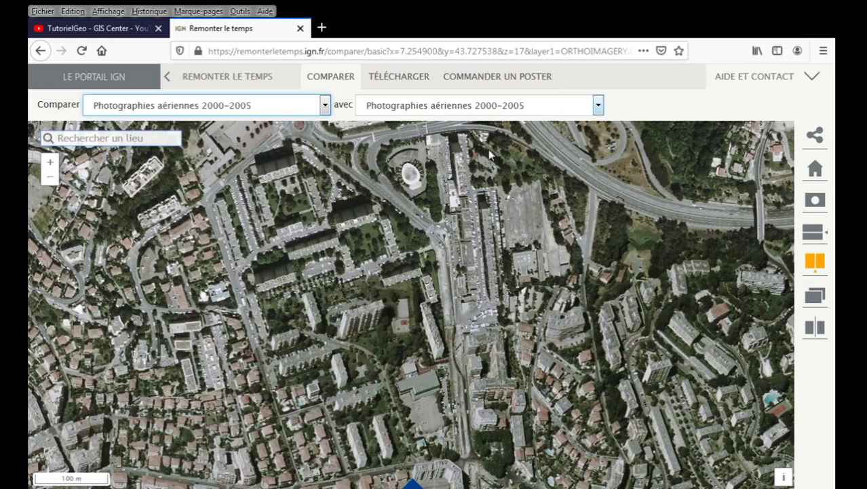
key("Tab")
key("Up")
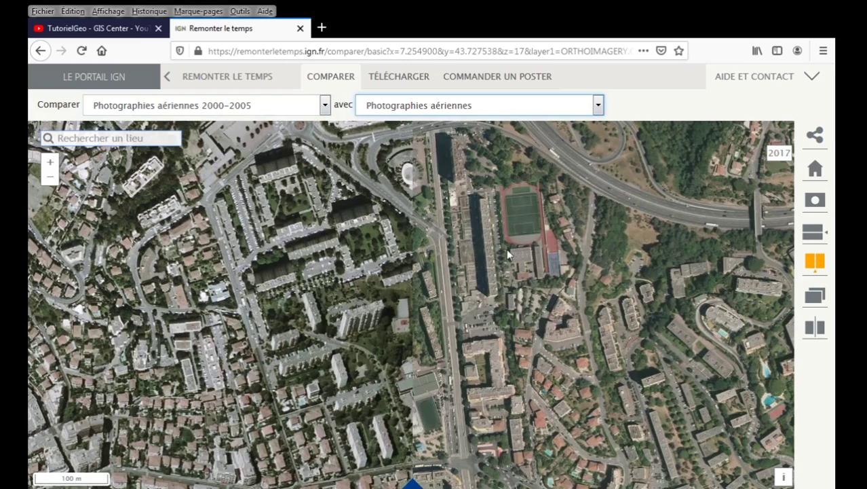
Step: Follow the main avenue south from the motorway past the stadium to examine the area in both aerial photograph layers
left_click_drag(506, 249, 511, 252)
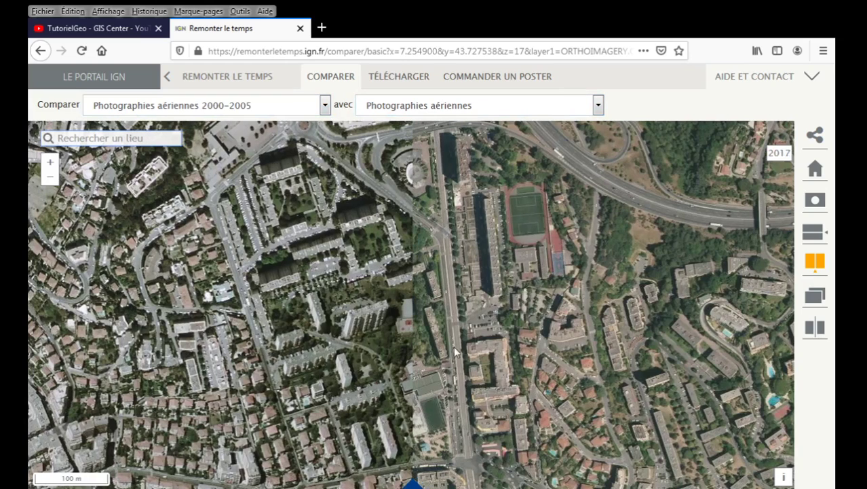
left_click(547, 411)
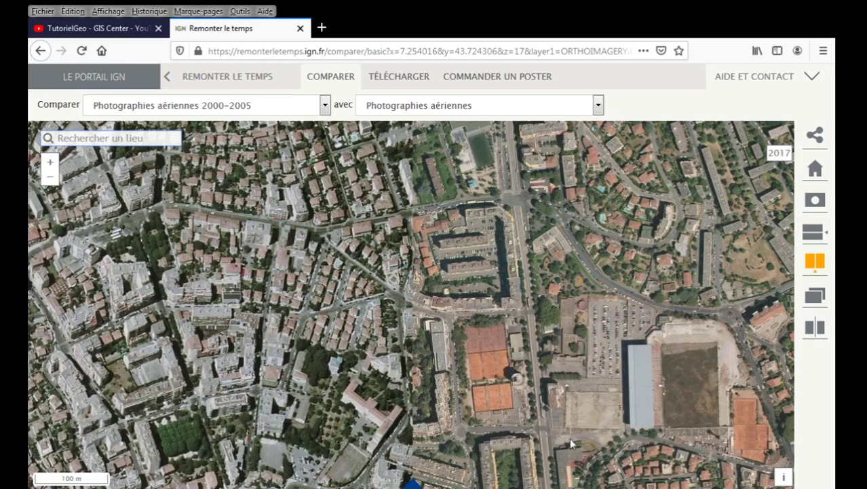
left_click_drag(571, 445, 578, 212)
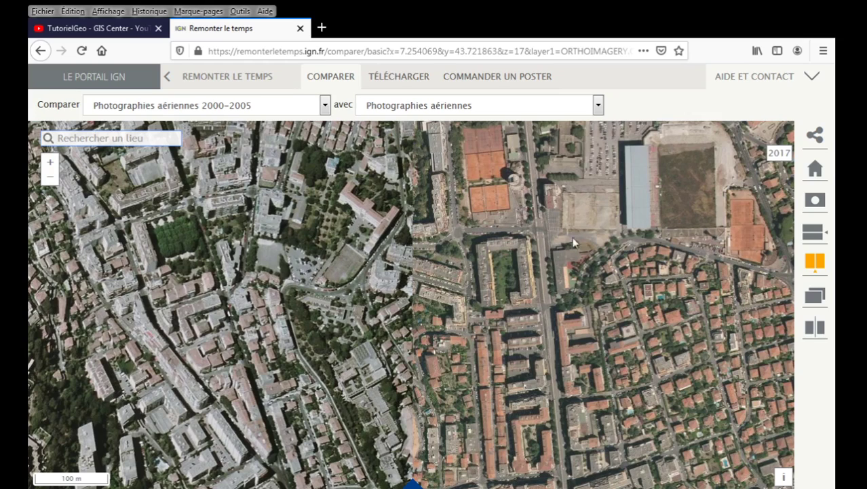
left_click_drag(574, 252, 571, 233)
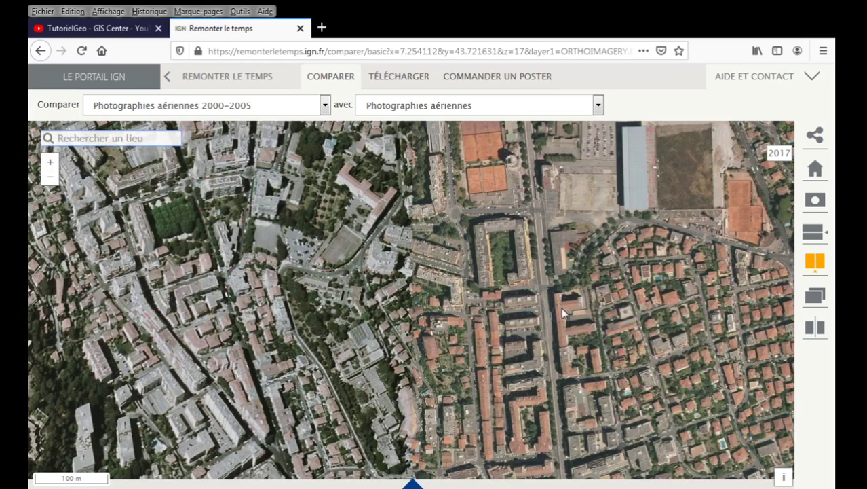